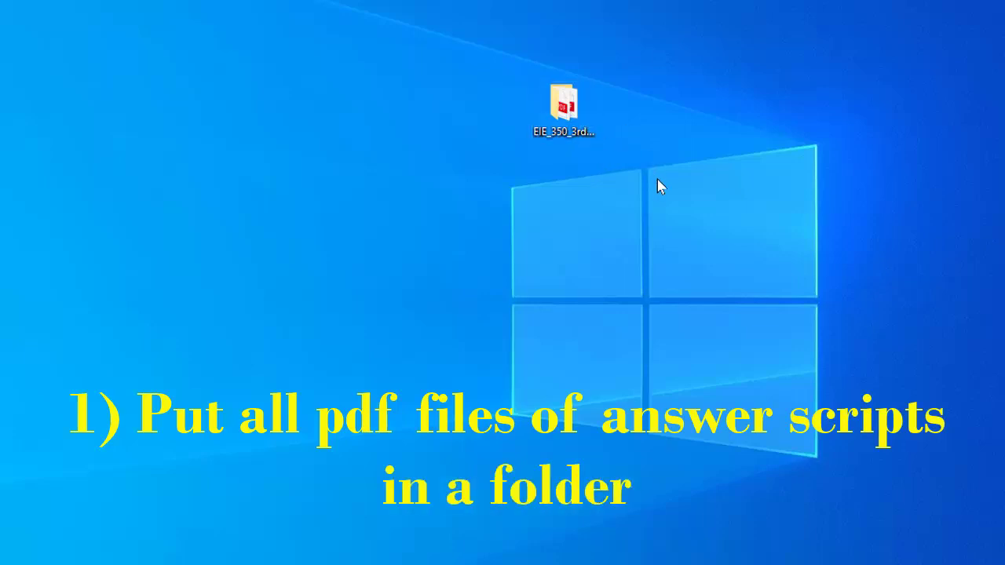
Step: Check the PDF answer scripts inside the EIE_350_3rd_37 folder on the desktop, and check the folder's full name
double_click(583, 134)
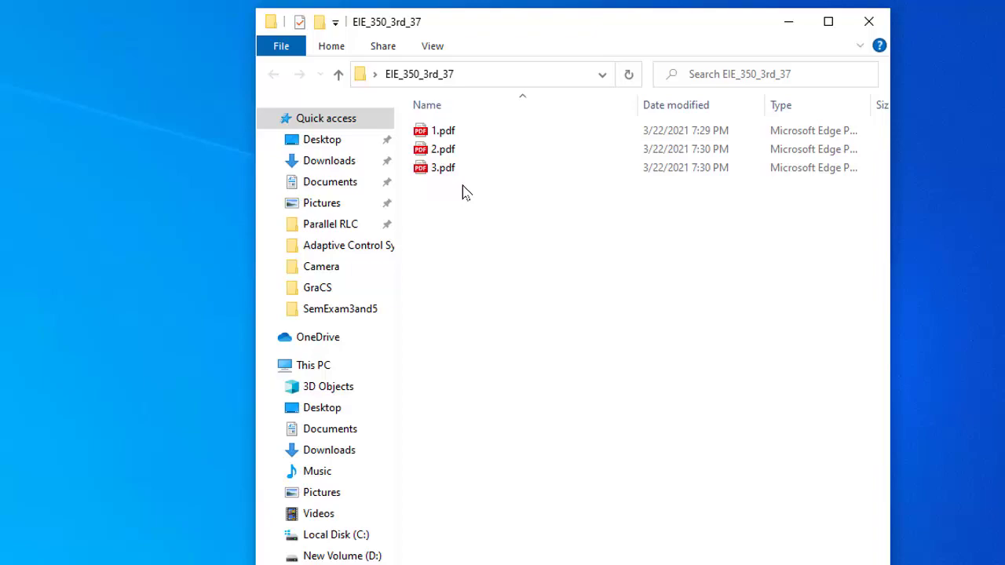
left_click(868, 21)
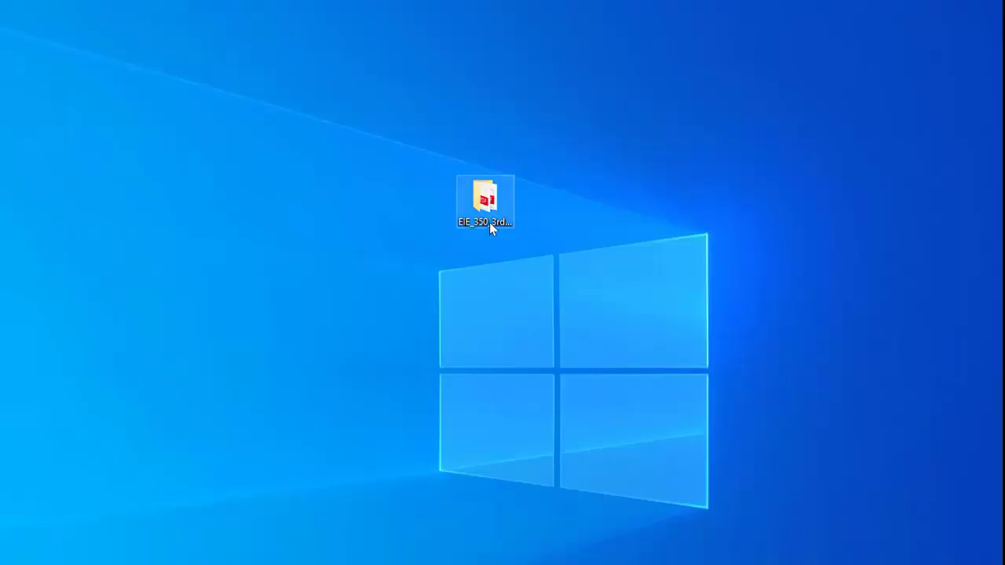
left_click(492, 222)
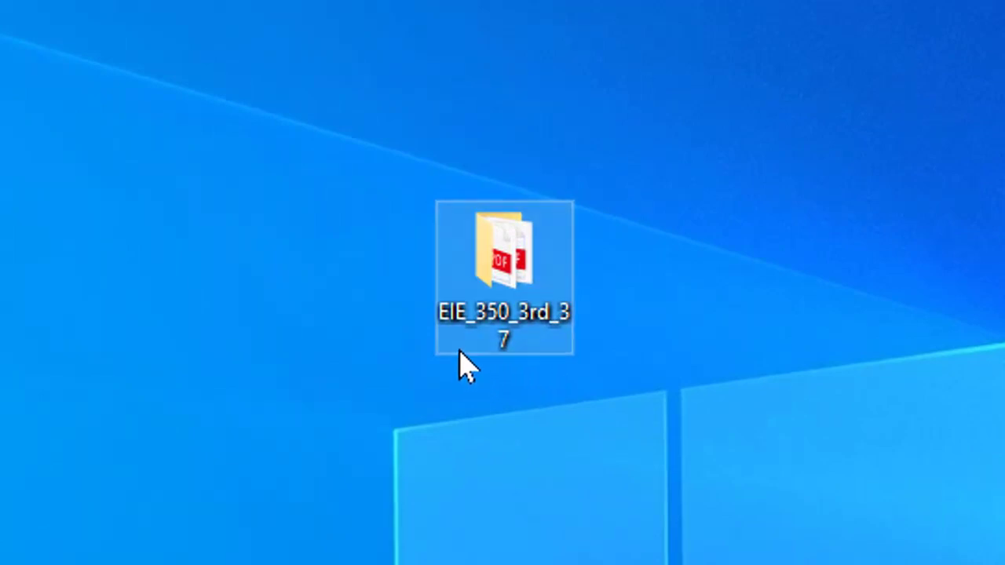
mouse_move(460, 354)
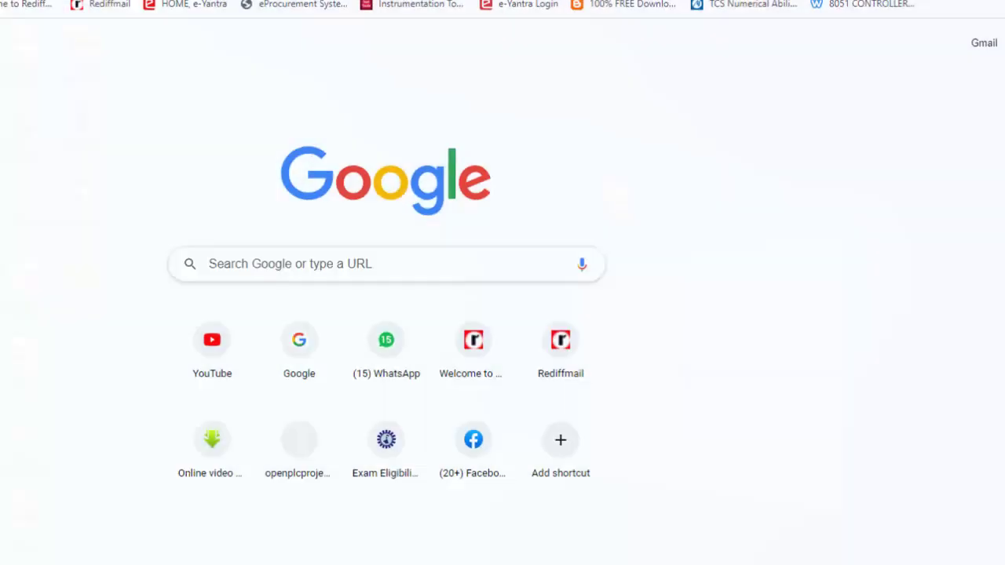
Step: Open the Google homepage and start signing in with an account other than those listed
left_click(24, 46)
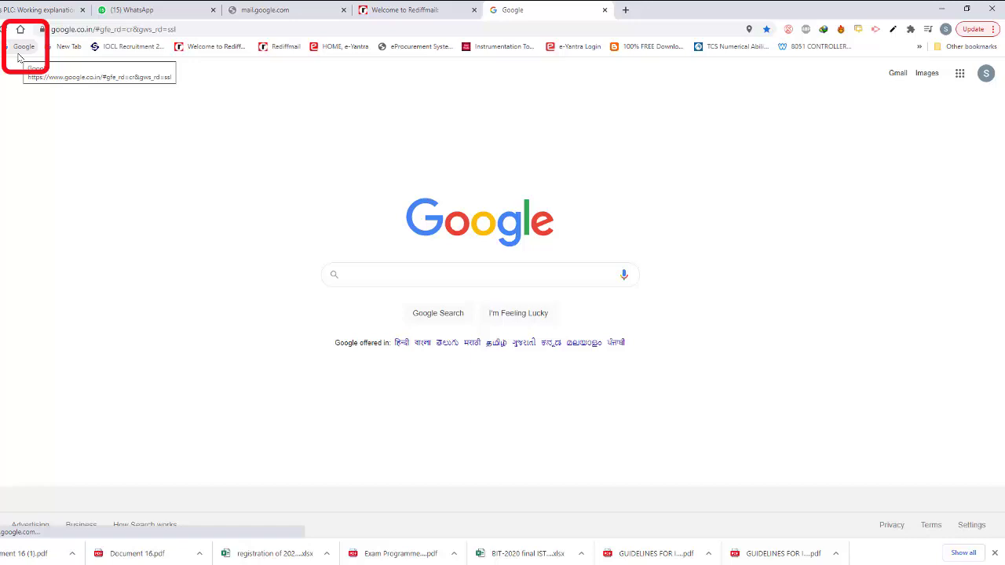
left_click(986, 76)
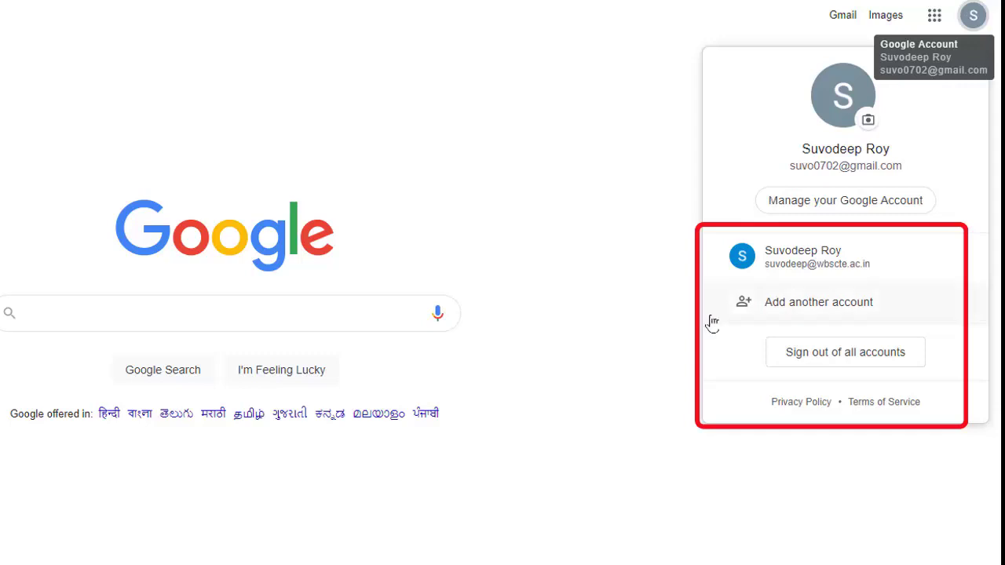
left_click(816, 313)
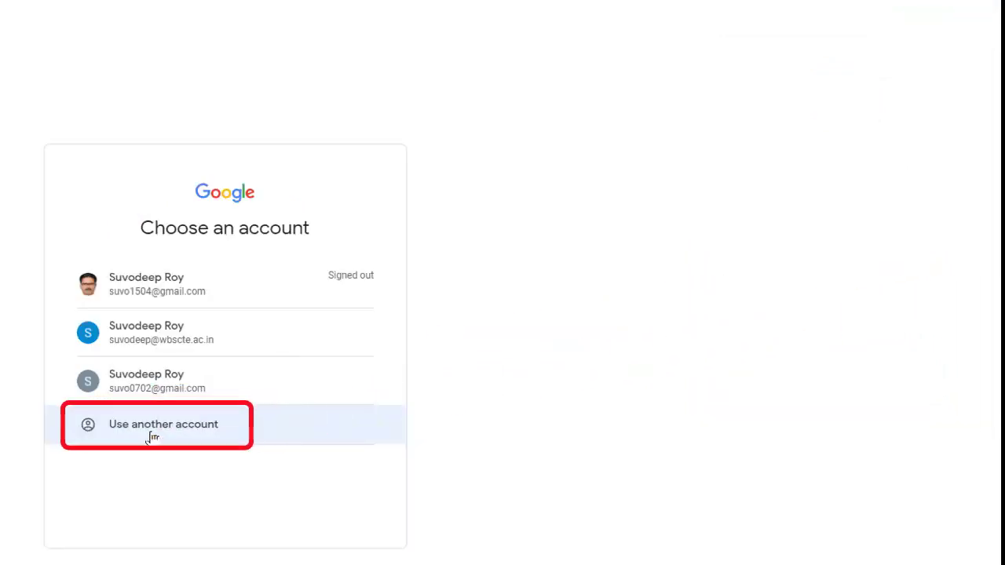
left_click(153, 437)
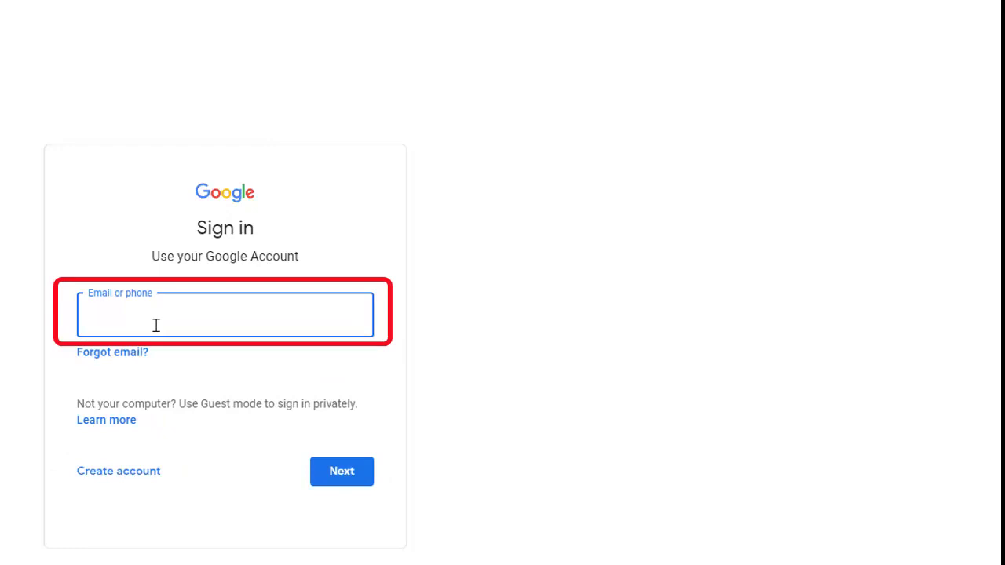
Step: Sign in to Google with the exam cell's e-mail address and the account password
key("ctrl+v")
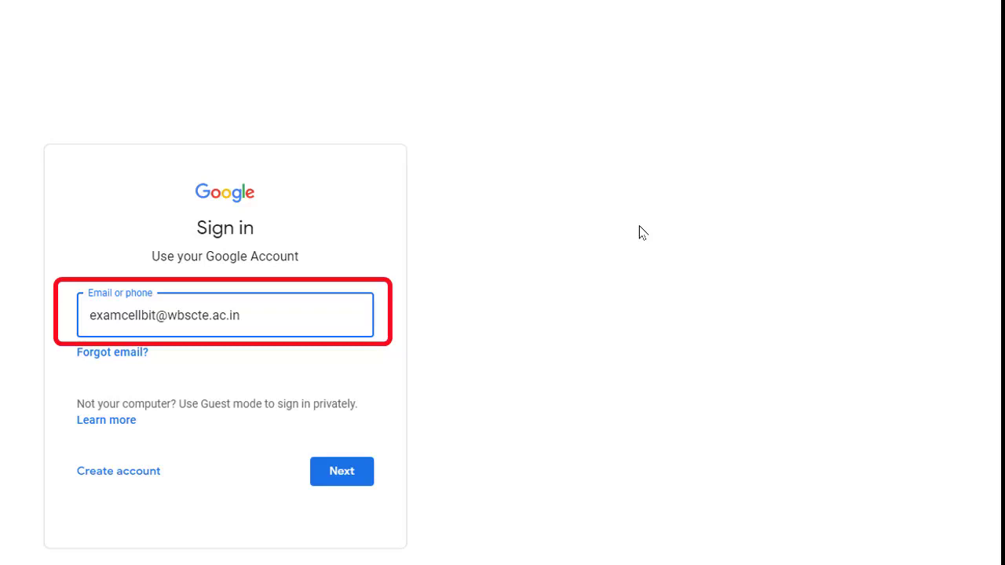
left_click(350, 480)
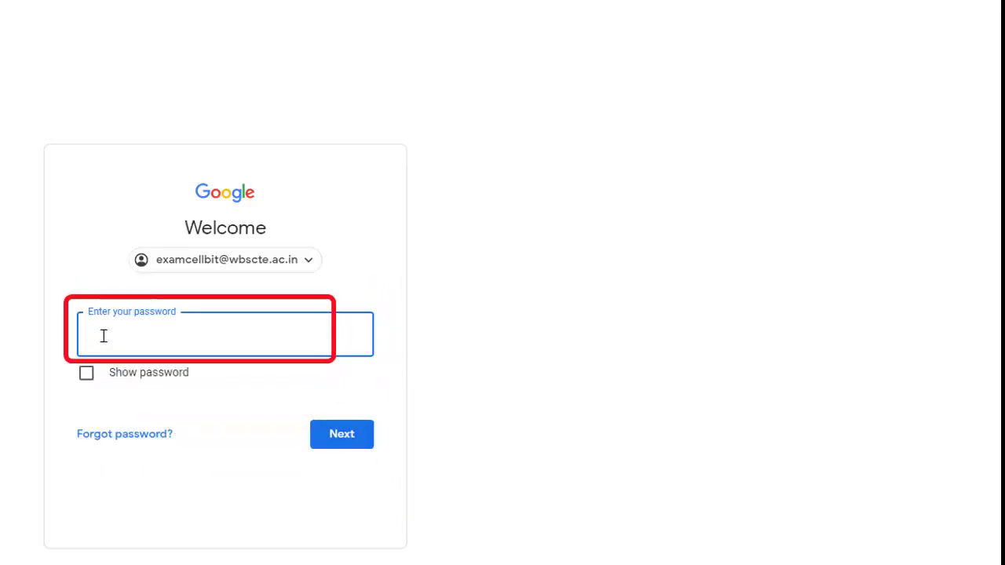
key("ctrl+v")
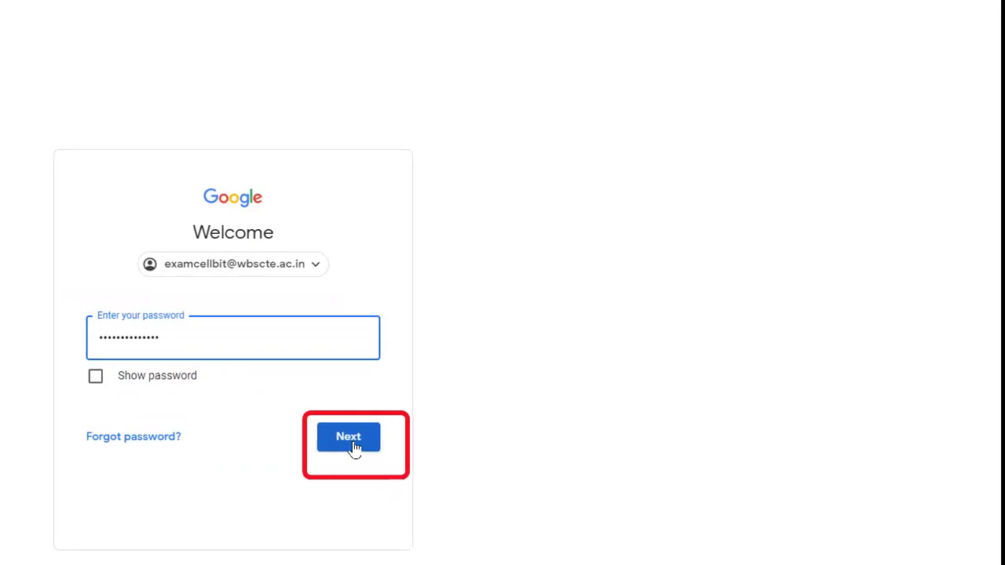
left_click(354, 446)
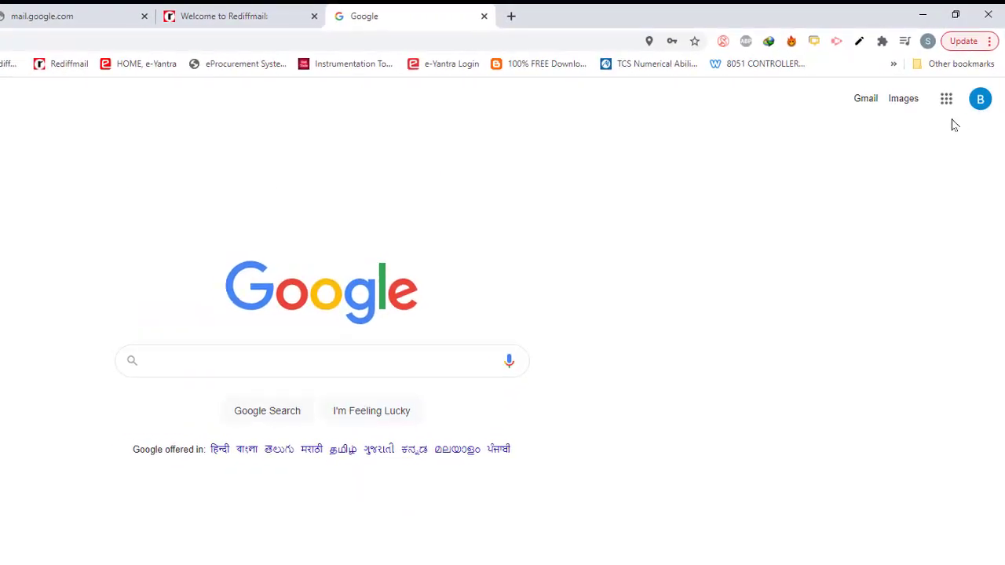
Step: Open the signed-in account's Gmail inbox and go from there to Google Drive
left_click(866, 98)
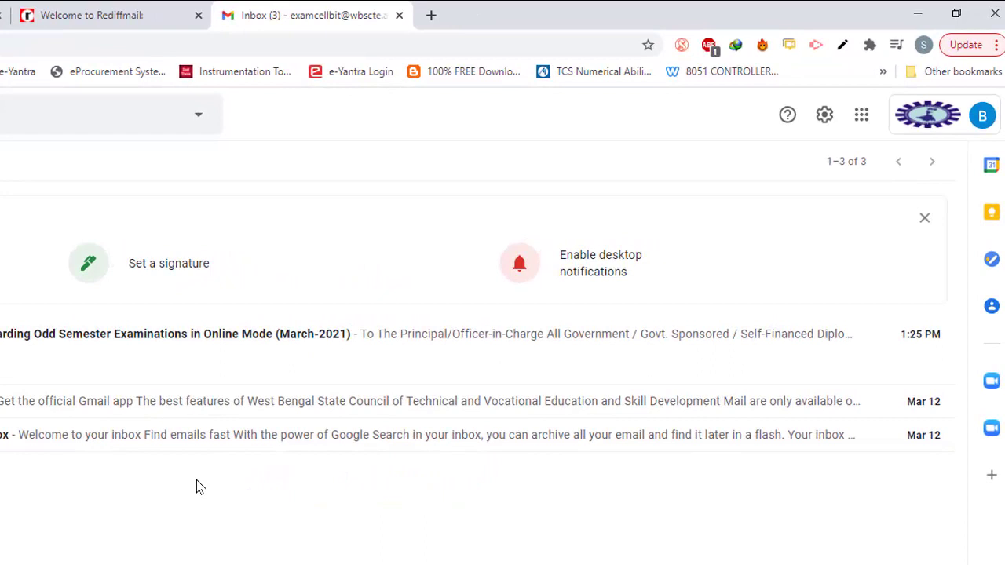
left_click(862, 122)
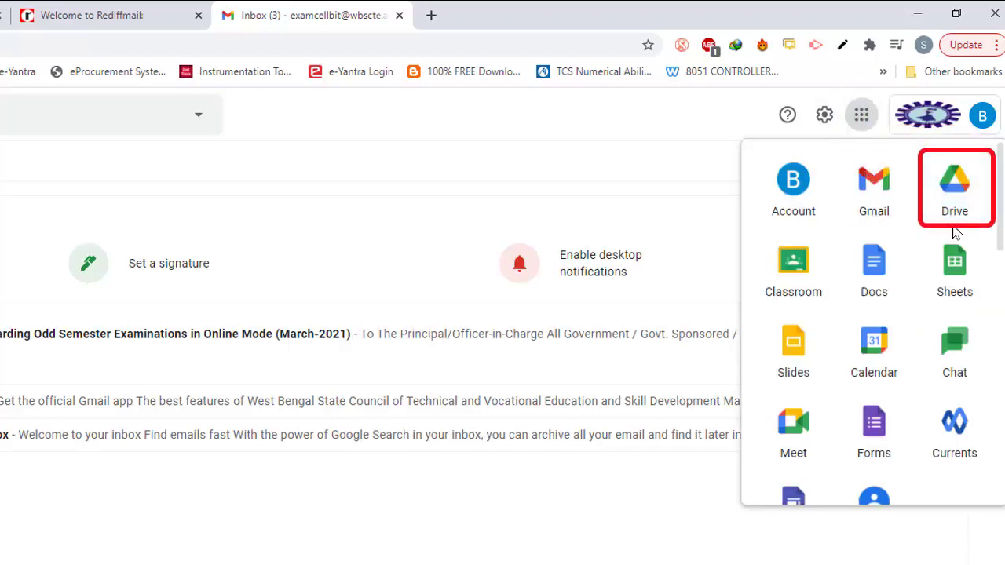
left_click(956, 195)
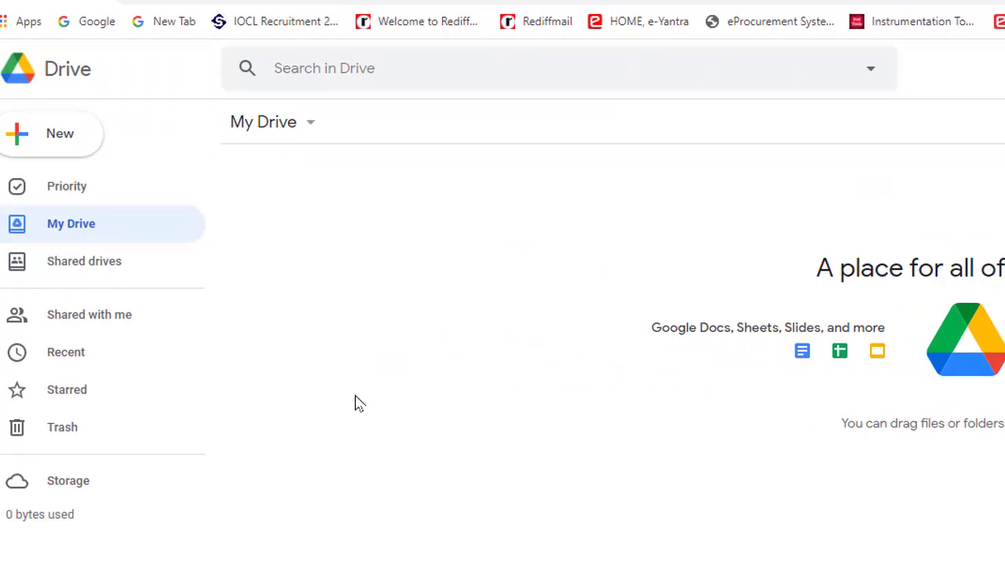
Step: Upload the EIE_350_3rd_37 folder from the desktop to My Drive and approve uploading its files
right_click(69, 227)
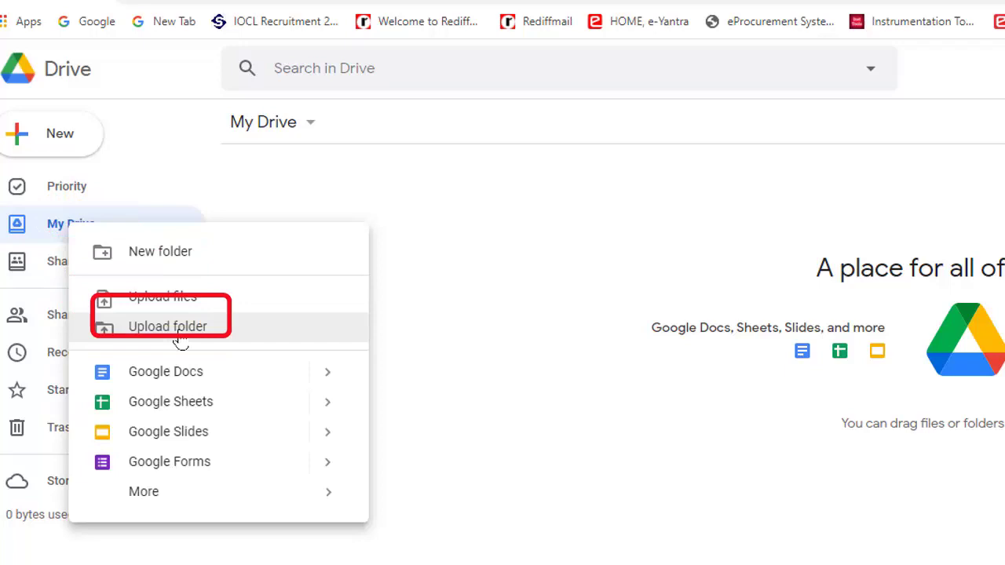
left_click(178, 342)
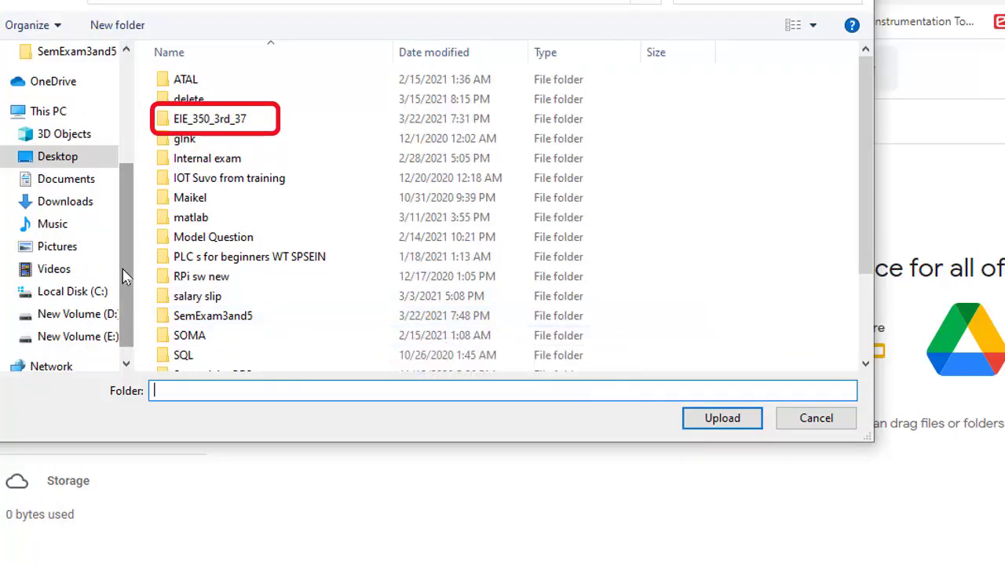
left_click(63, 165)
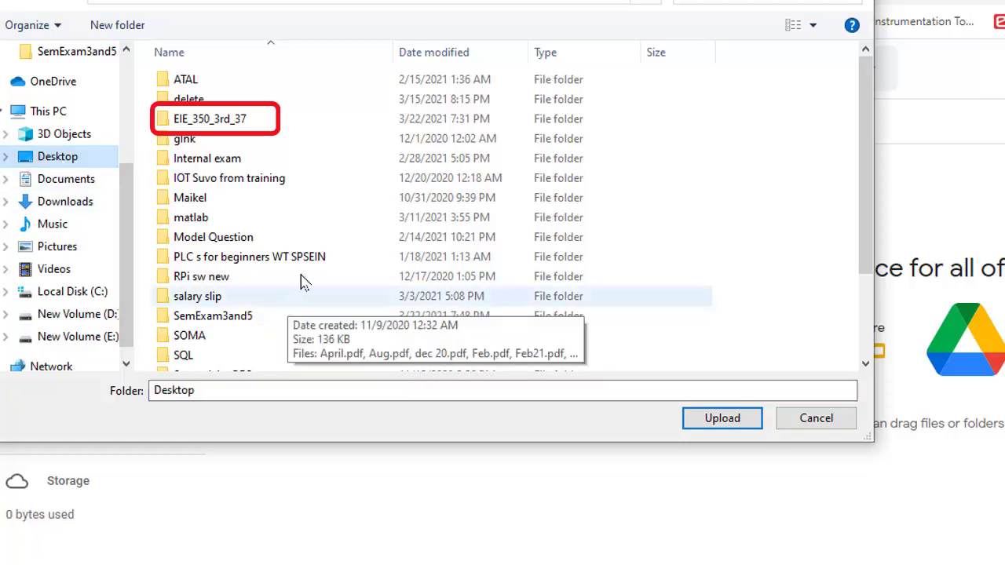
left_click(216, 124)
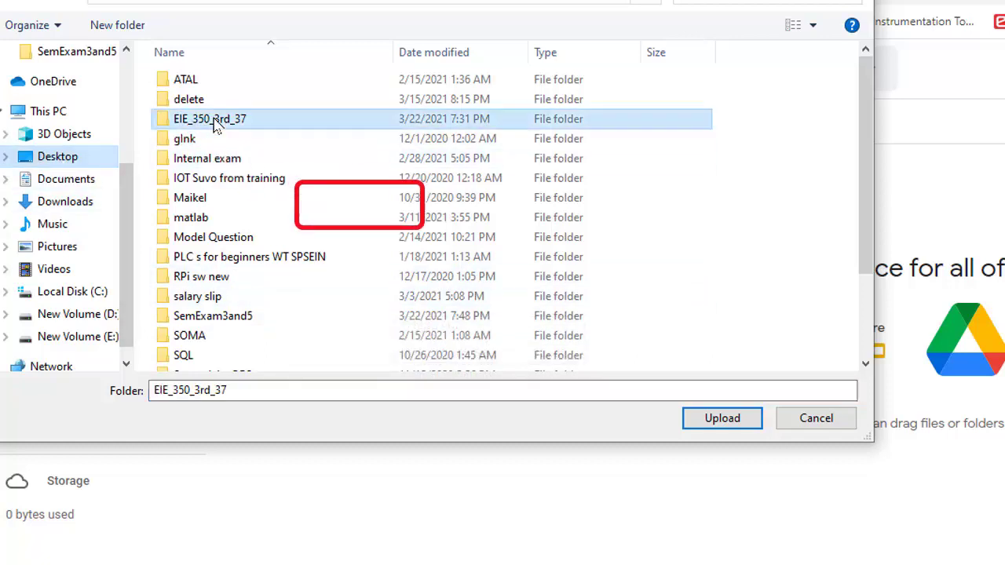
left_click(737, 426)
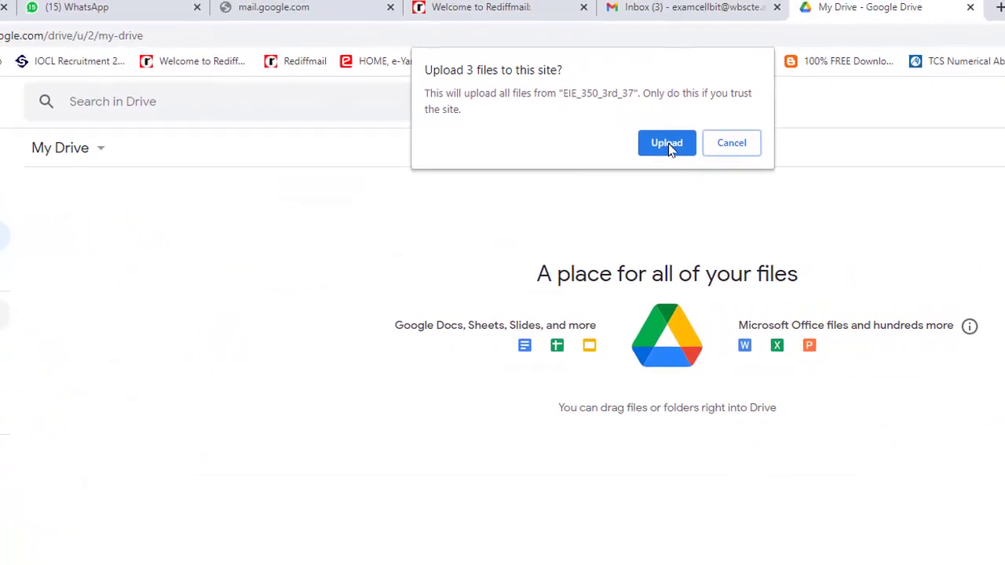
left_click(670, 147)
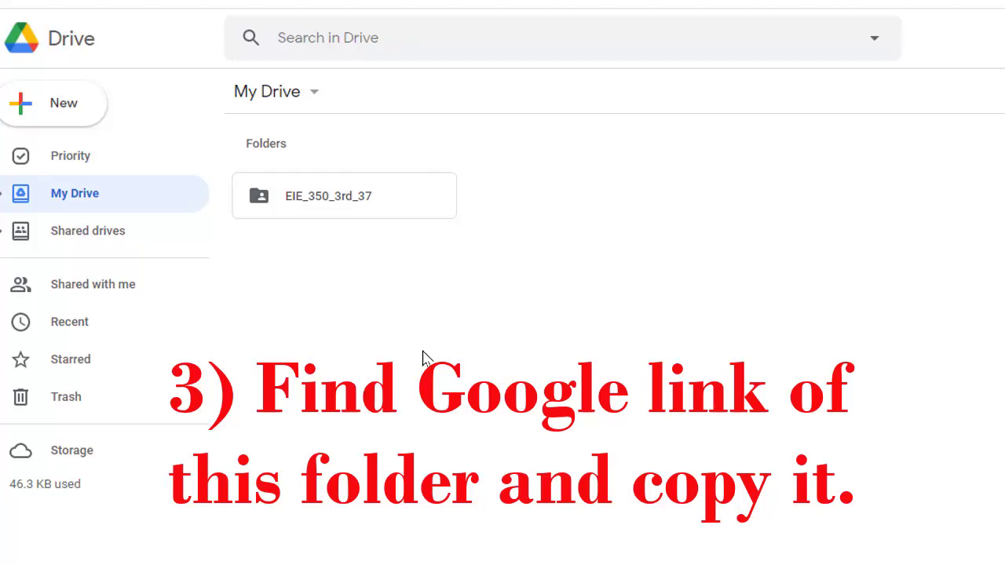
Step: Get the link of the EIE_350_3rd_37 folder and set its access to Anyone with the link
right_click(327, 209)
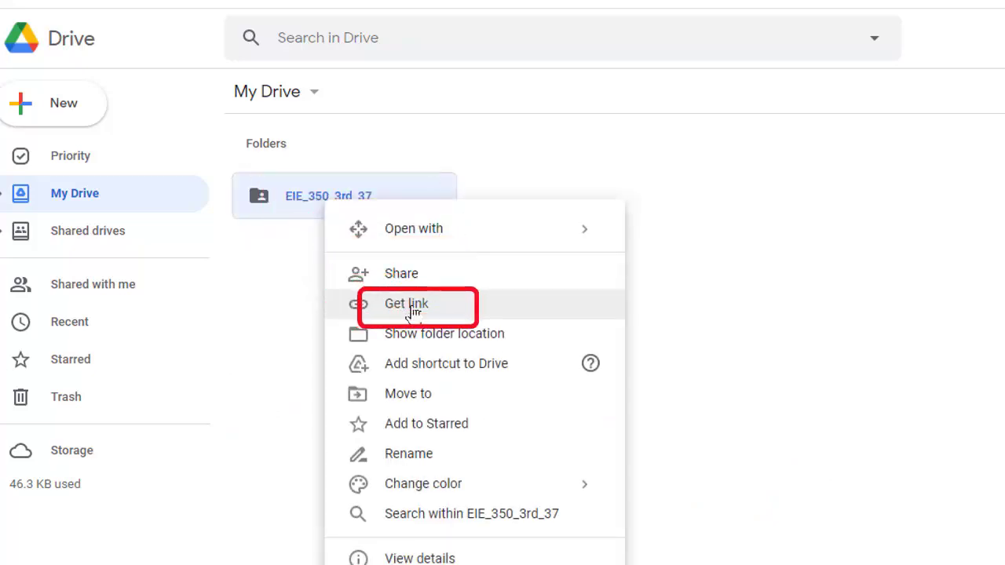
left_click(310, 246)
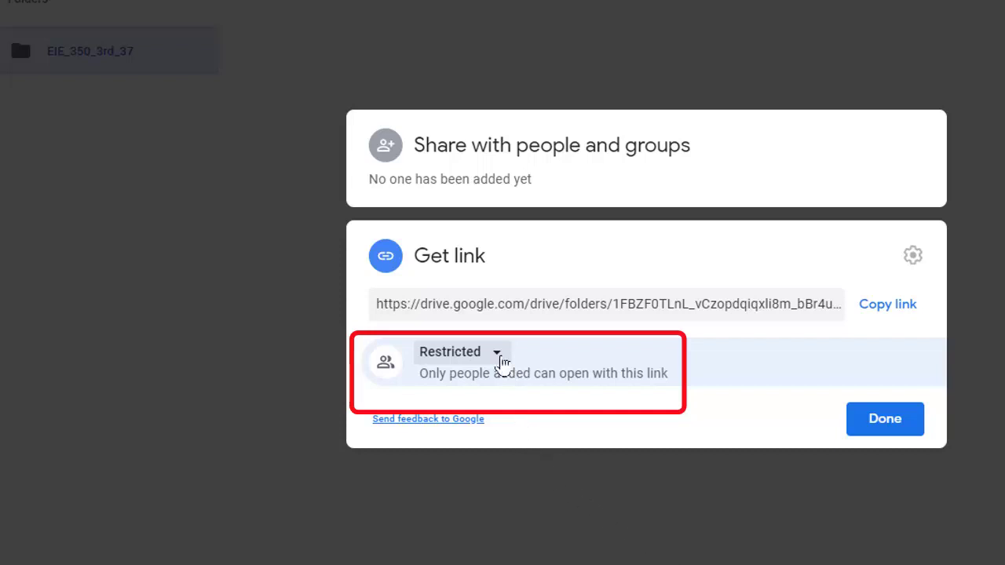
left_click(497, 354)
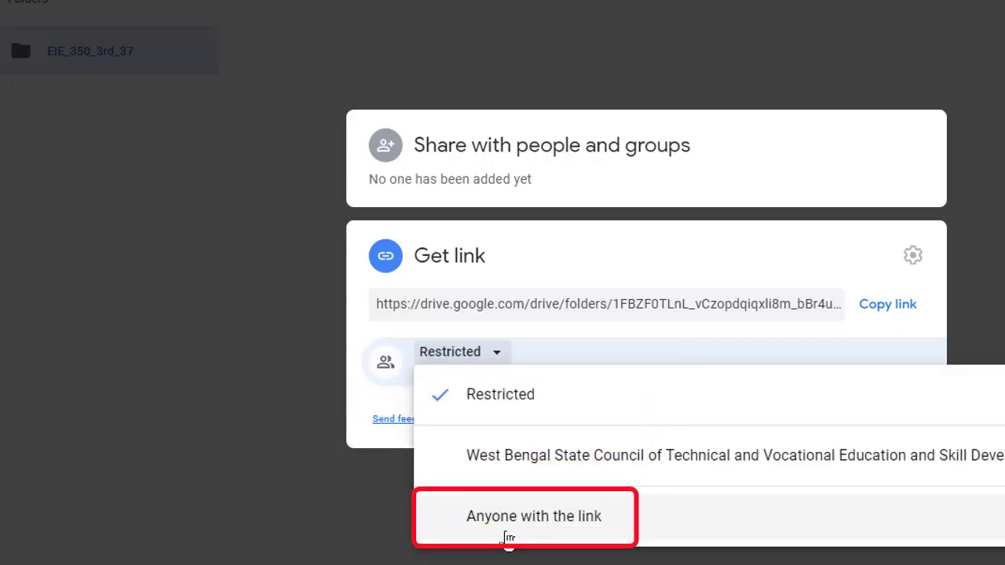
left_click(506, 532)
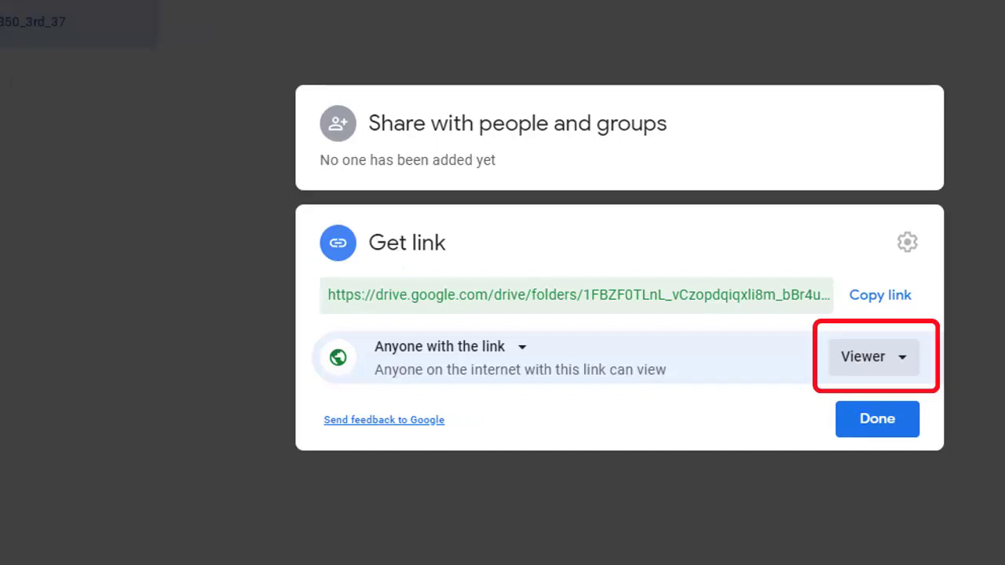
Step: Give people with the link the Editor role, copy the folder link and finish sharing
left_click(907, 365)
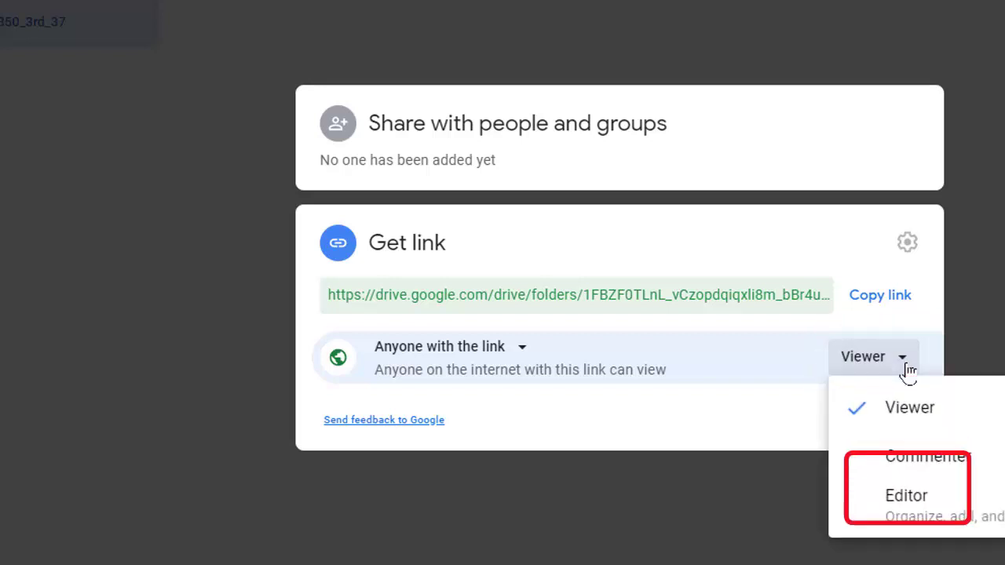
left_click(887, 512)
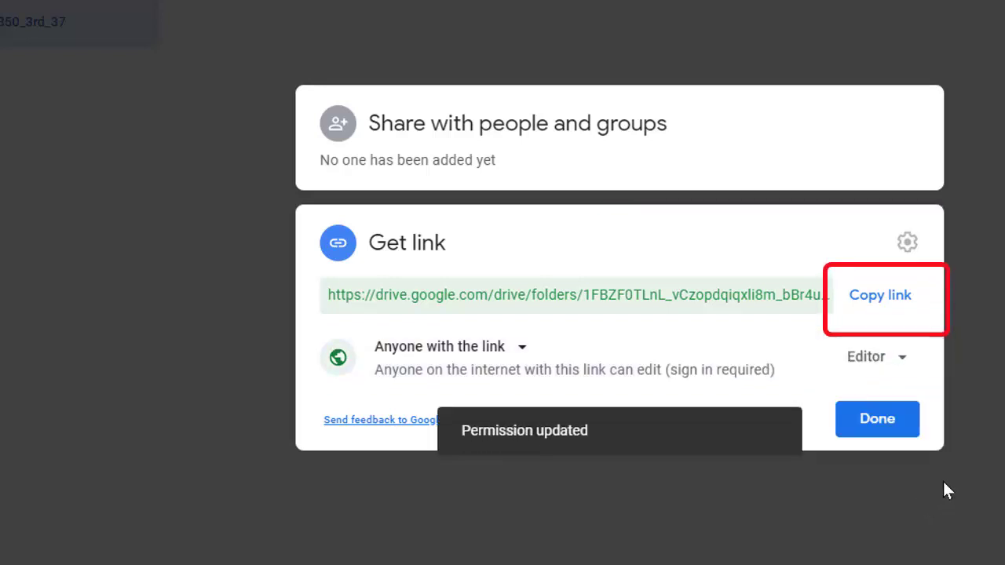
left_click(888, 306)
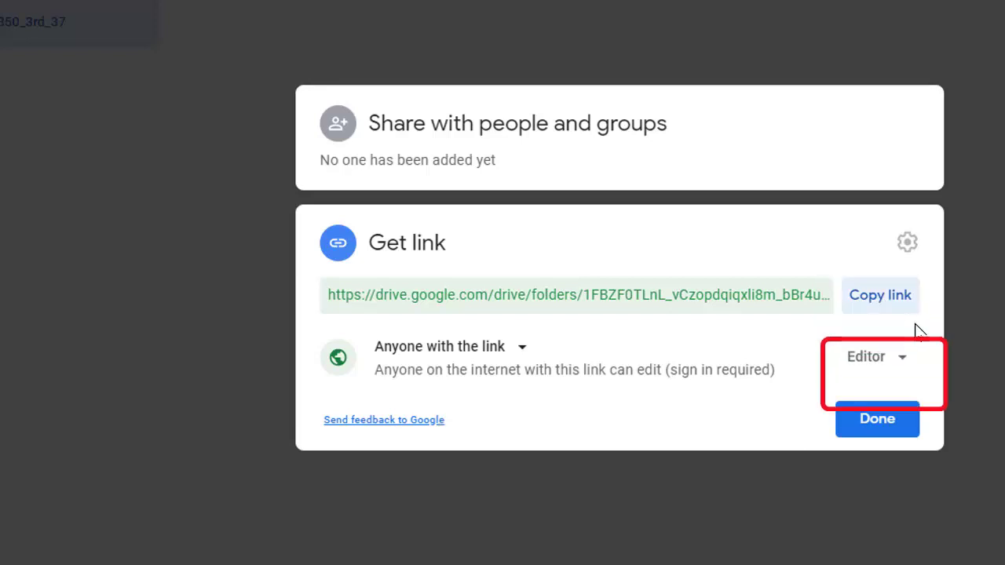
left_click(878, 428)
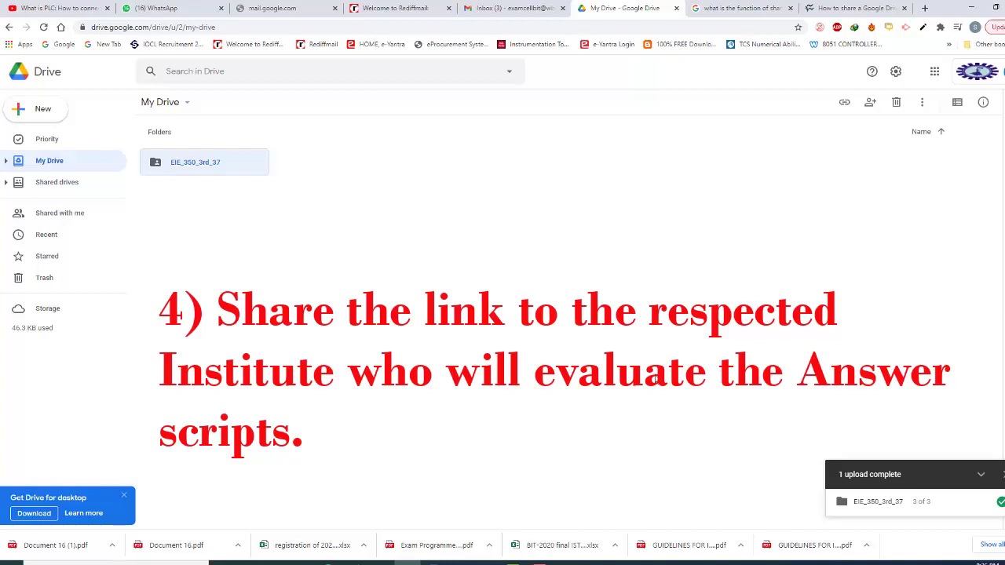
Step: Compose a Gmail message with the subject "Link of Answer scripts from EIE, subject...." and the copied folder link in the body
left_click(533, 9)
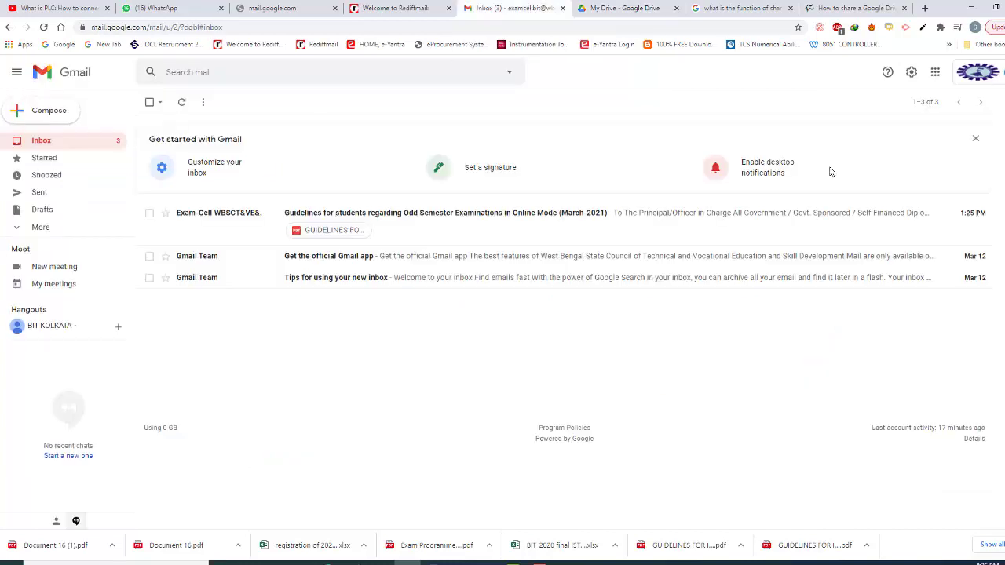
left_click(48, 117)
left_click(696, 309)
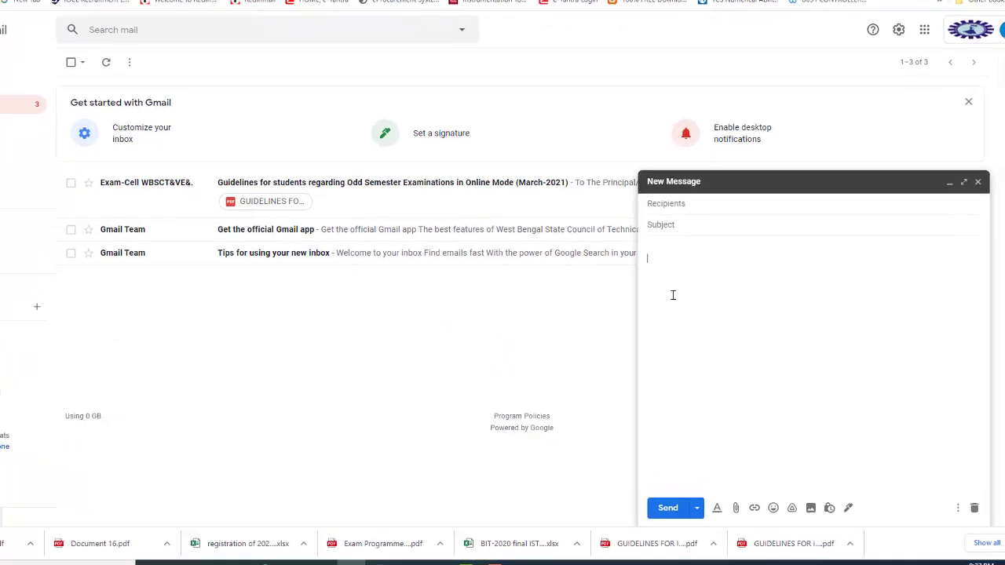
key("ctrl+v")
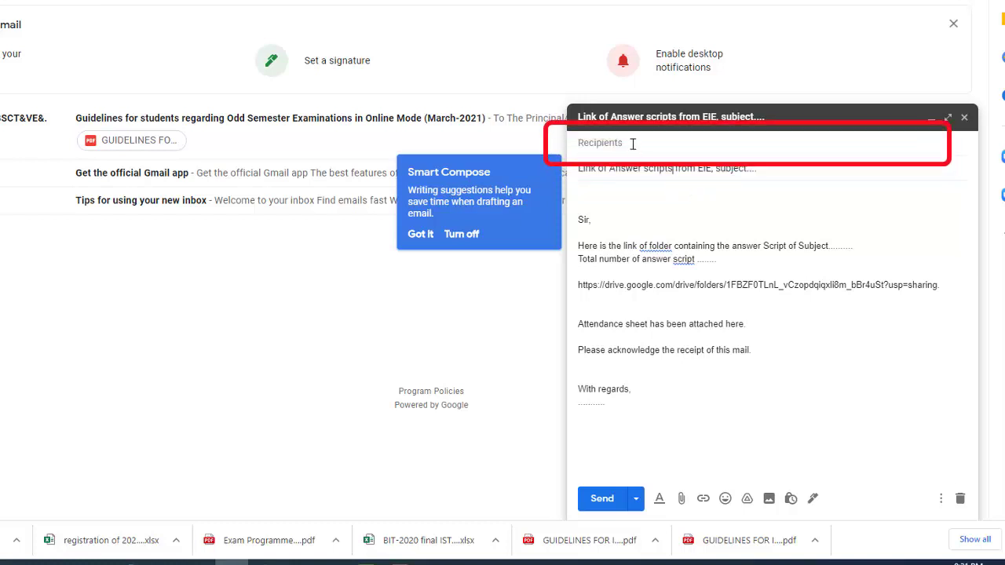
Step: Enter the evaluating institute's e-mail address as the recipient and send the message
left_click(633, 144)
key("ctrl+v")
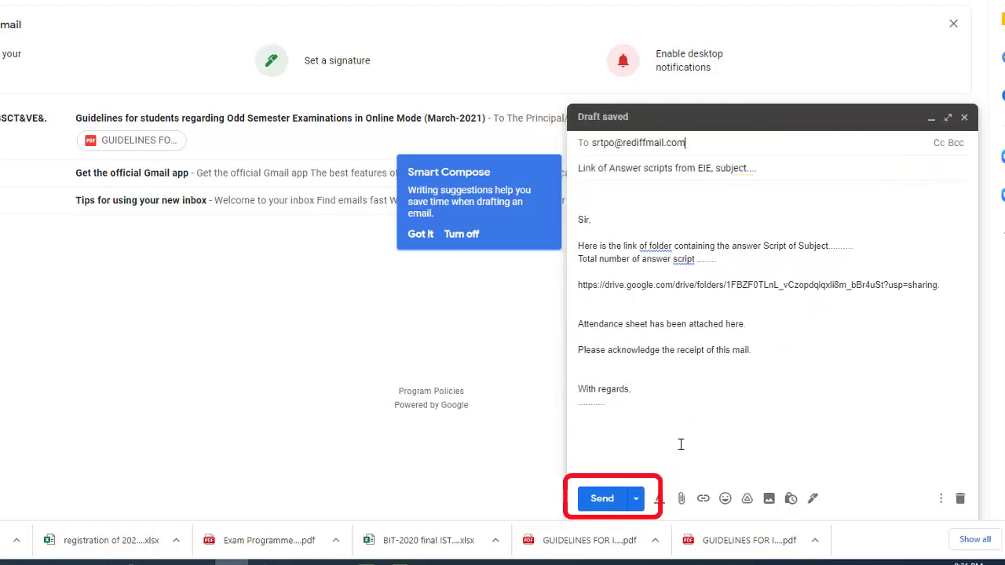
left_click(621, 505)
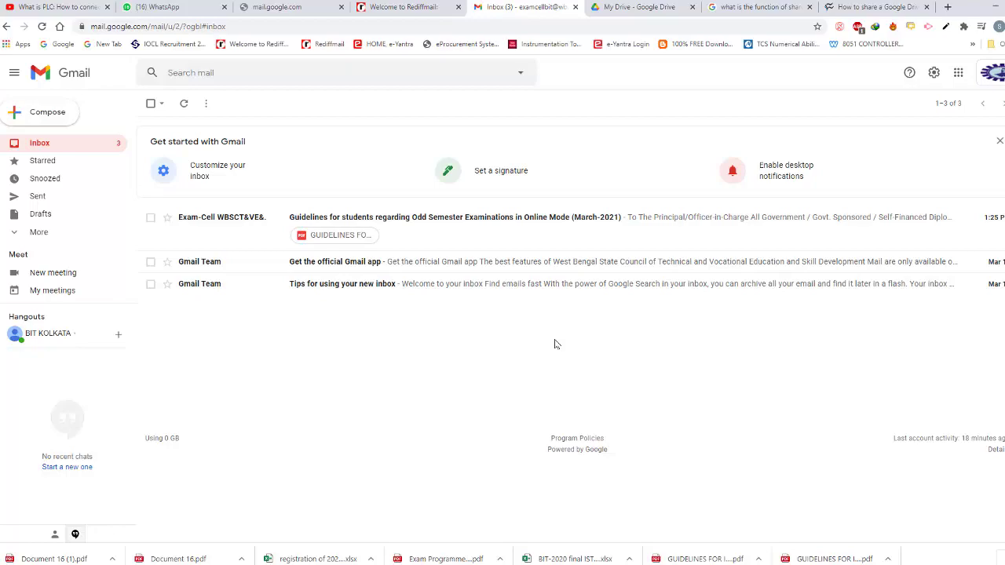
Step: Switch to the Rediffmail inbox, open the message about the EIE answer scripts and follow its Drive folder link
key("ctrl+shift+Tab")
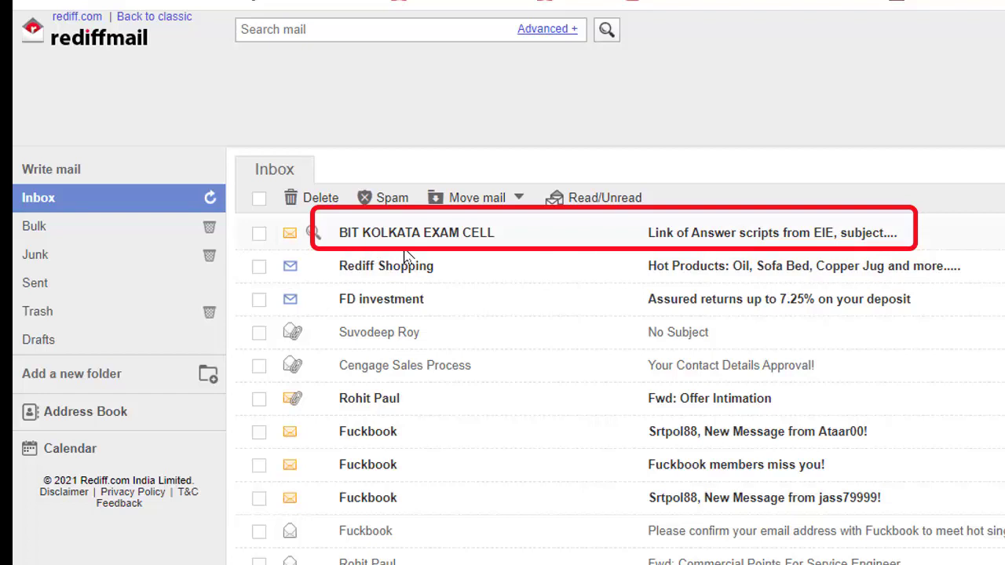
left_click(454, 235)
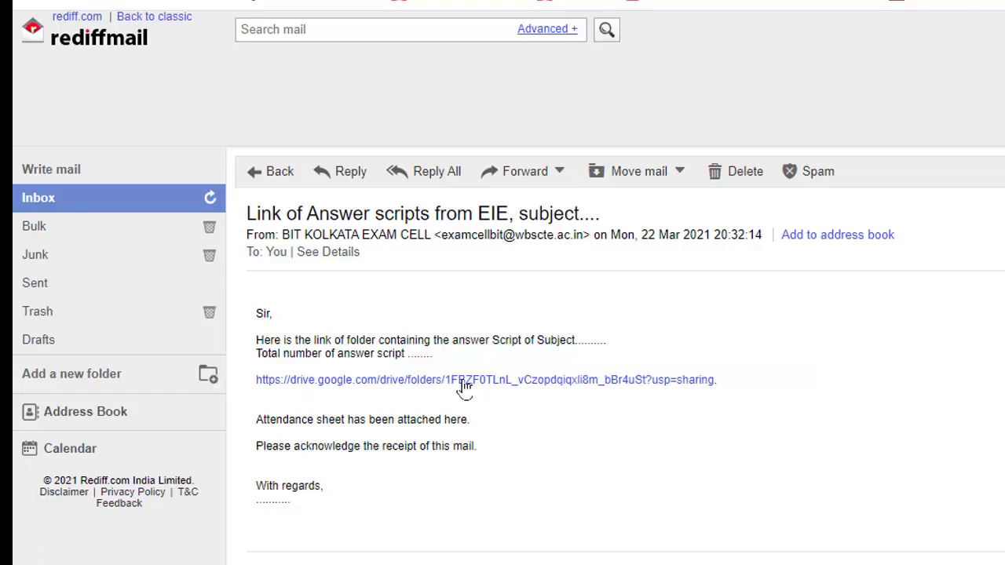
left_click(463, 384)
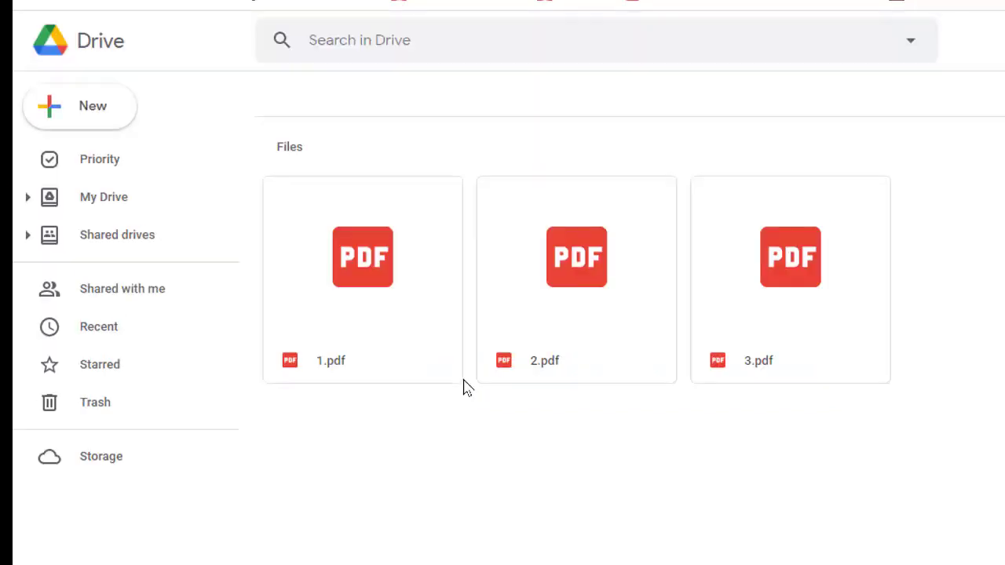